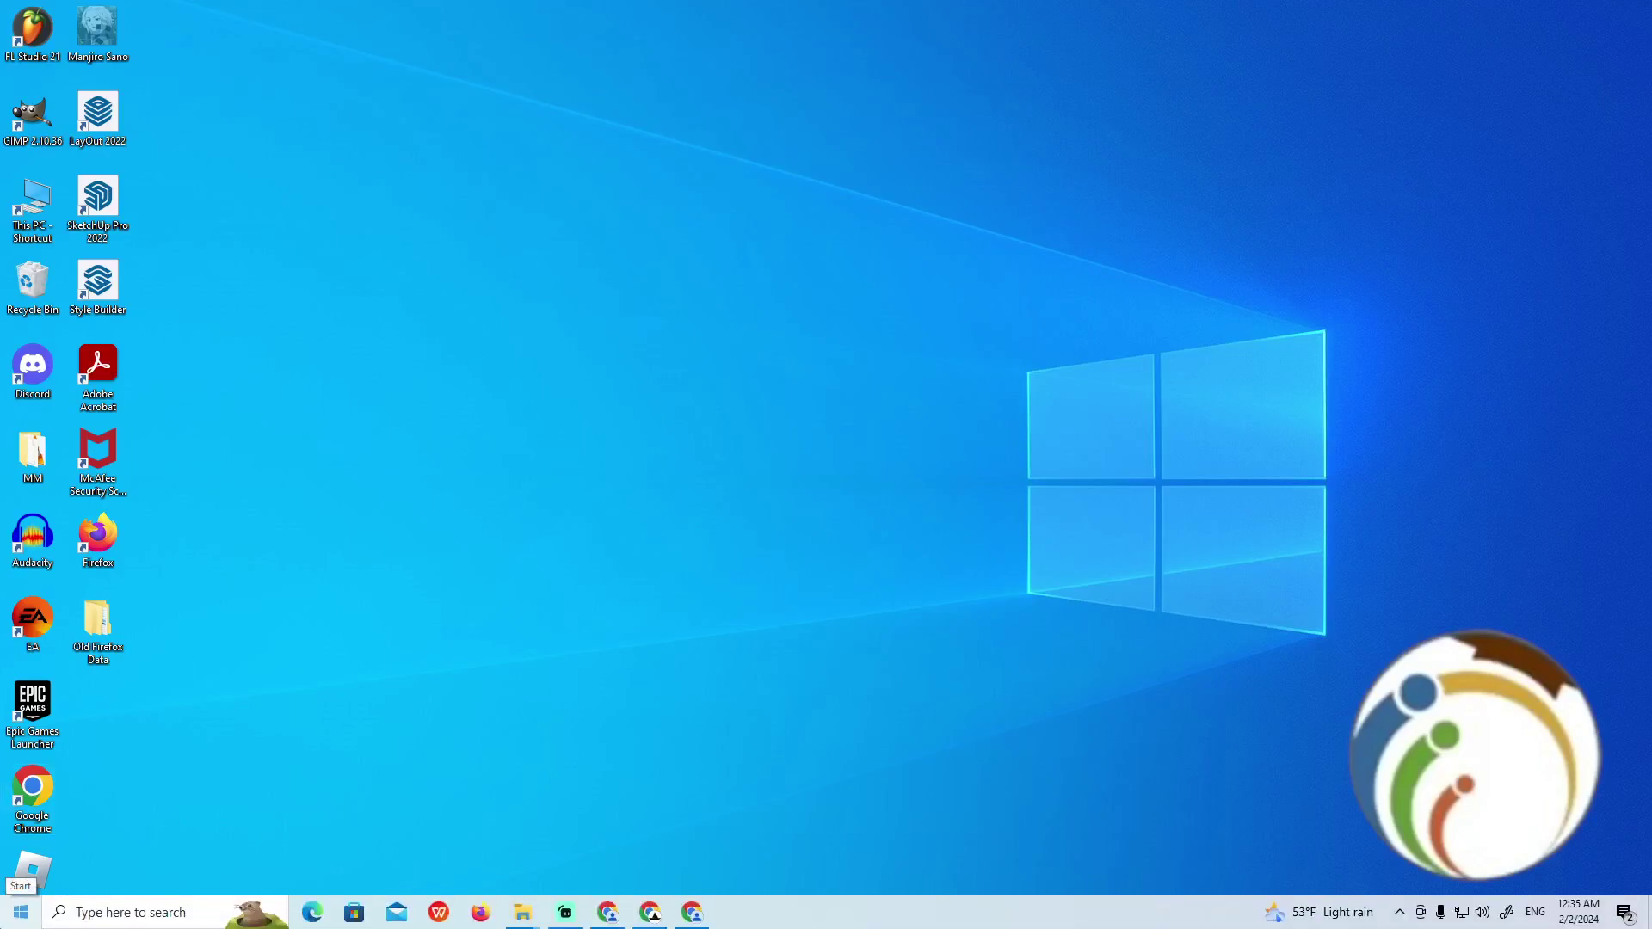
- Open the Start menu to search for the Settings app
left_click(21, 911)
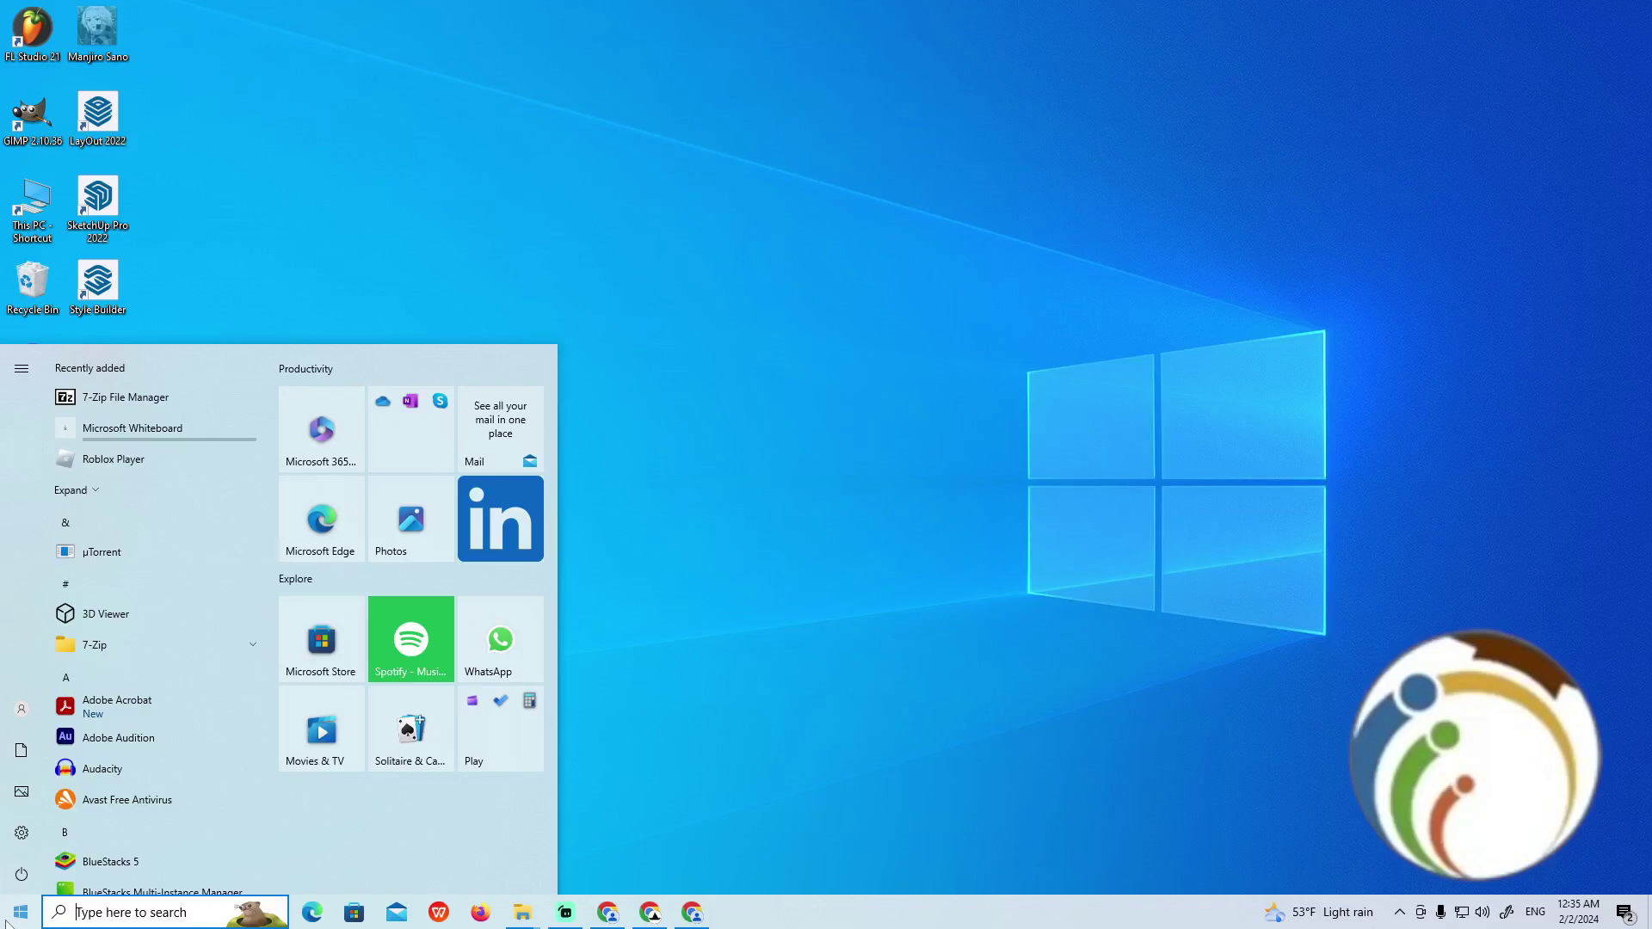
type("se")
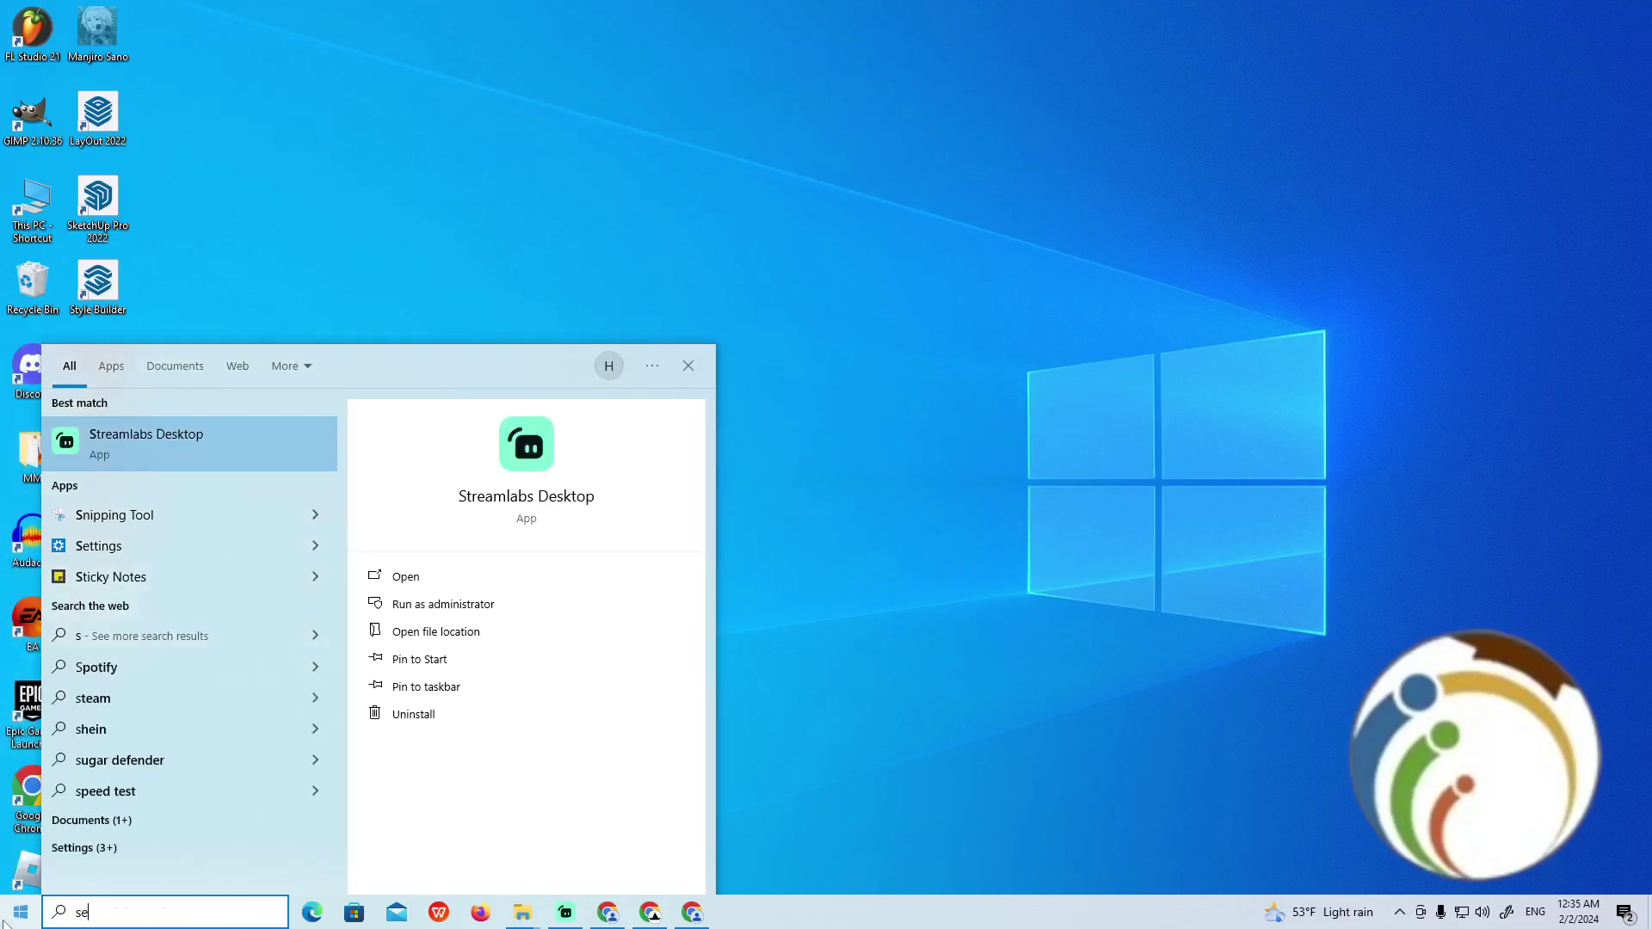
type("ttings")
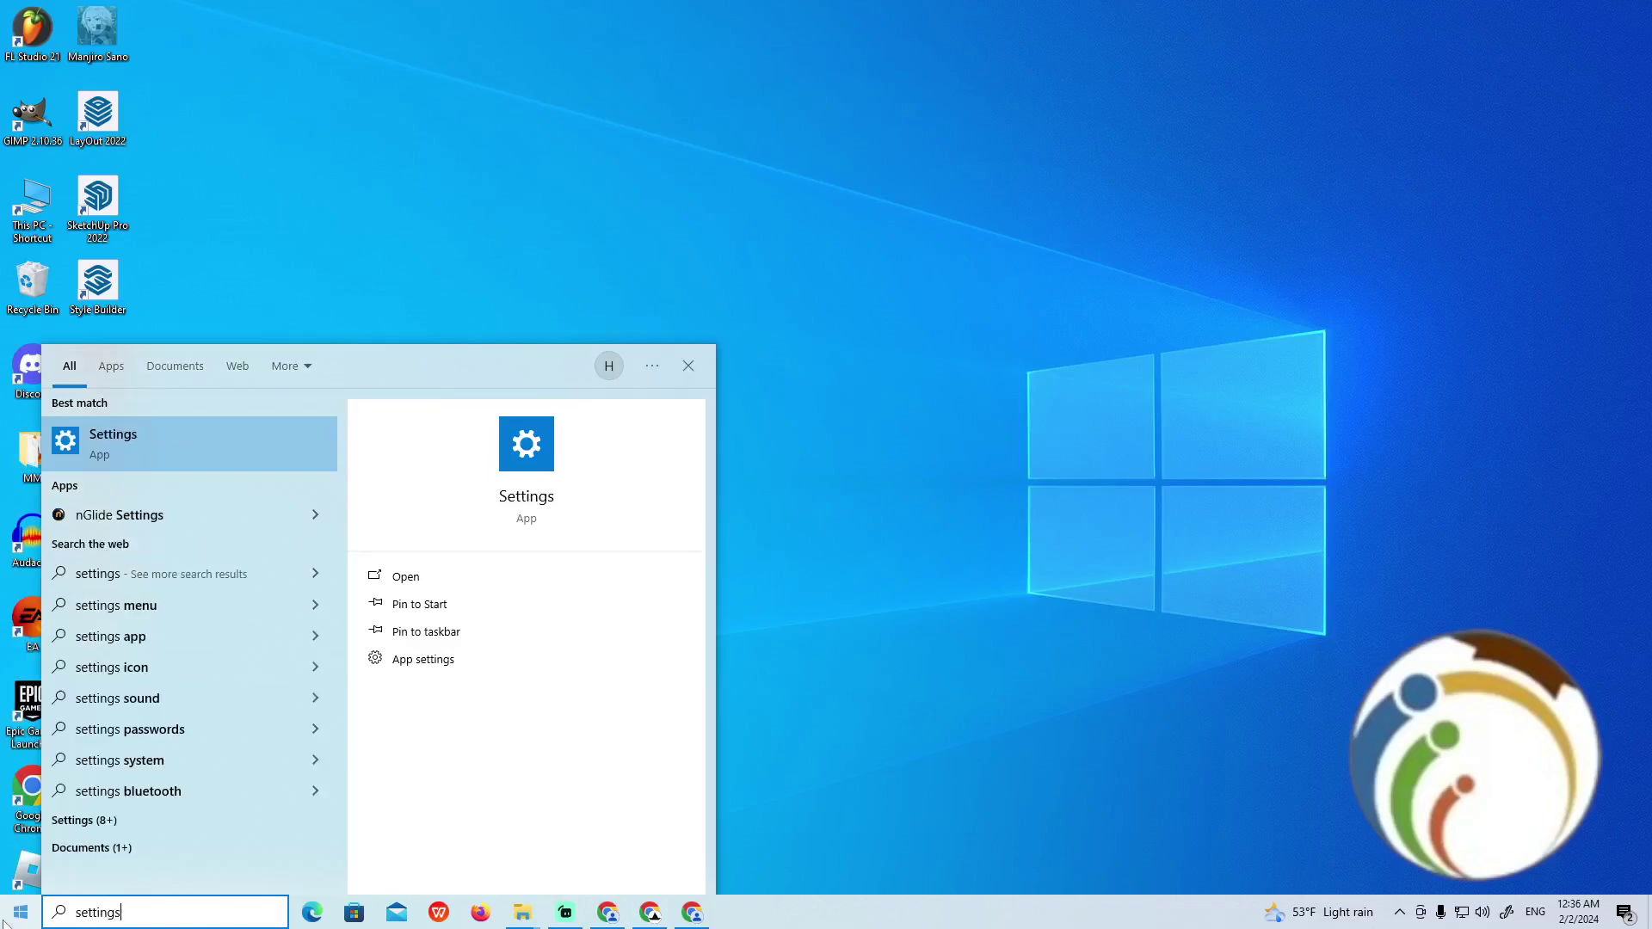
- Launch Settings from the search results, maximize it, then restore it to a smaller window
key("Return")
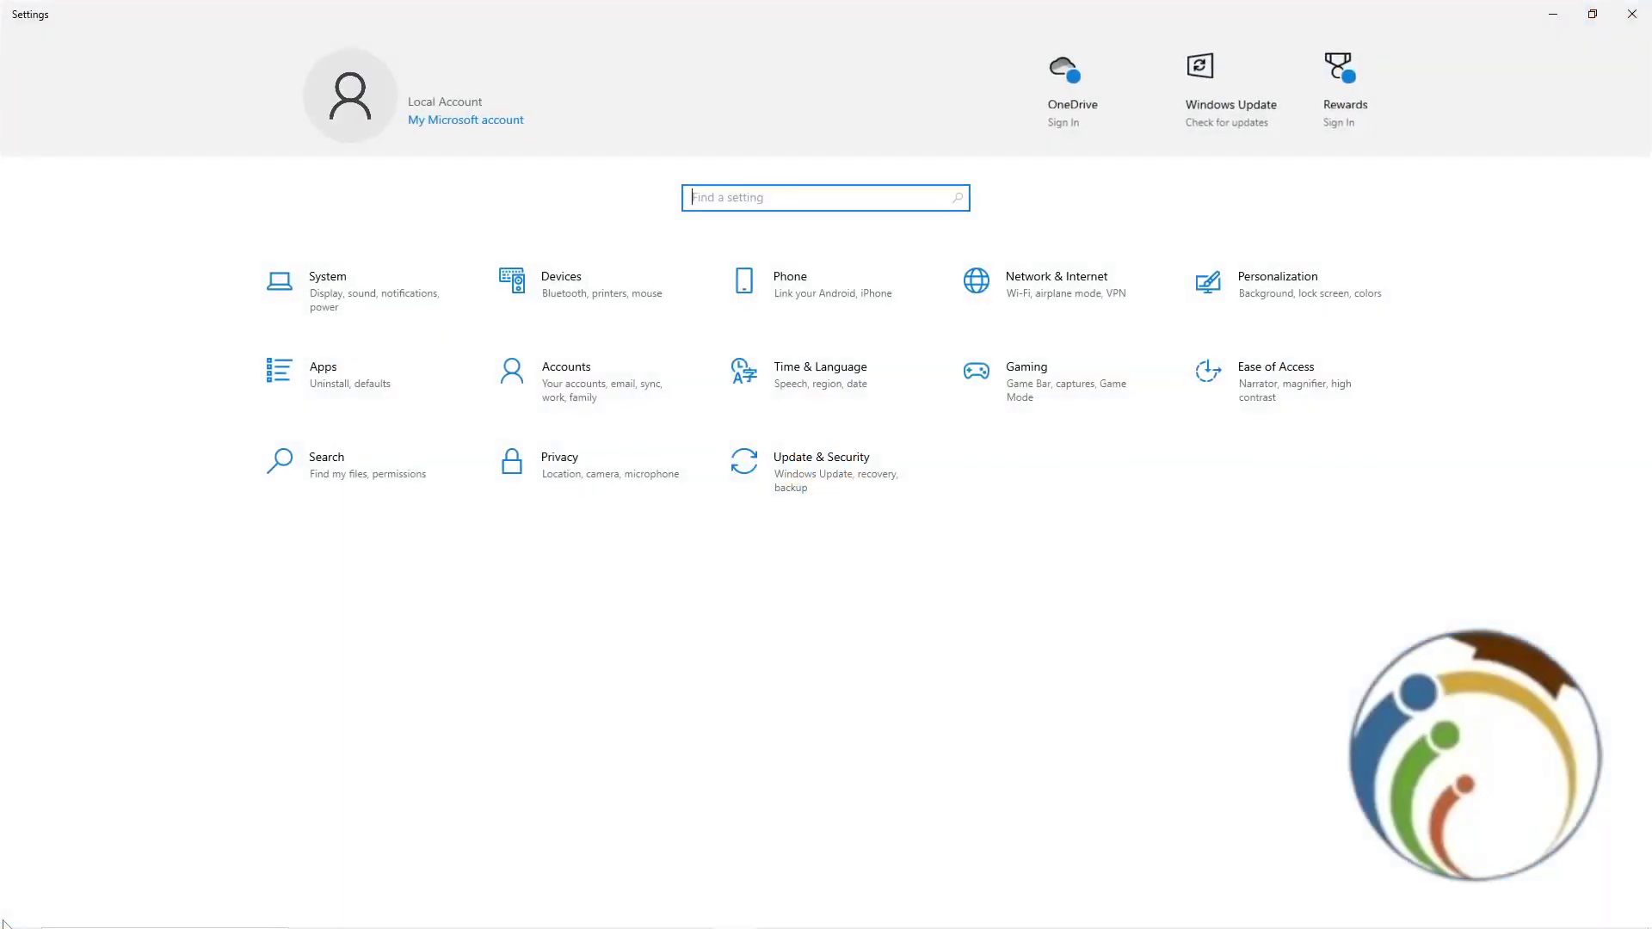
mouse_move(701, 13)
left_mouse_down()
mouse_move(710, 132)
mouse_move(737, 176)
left_mouse_up()
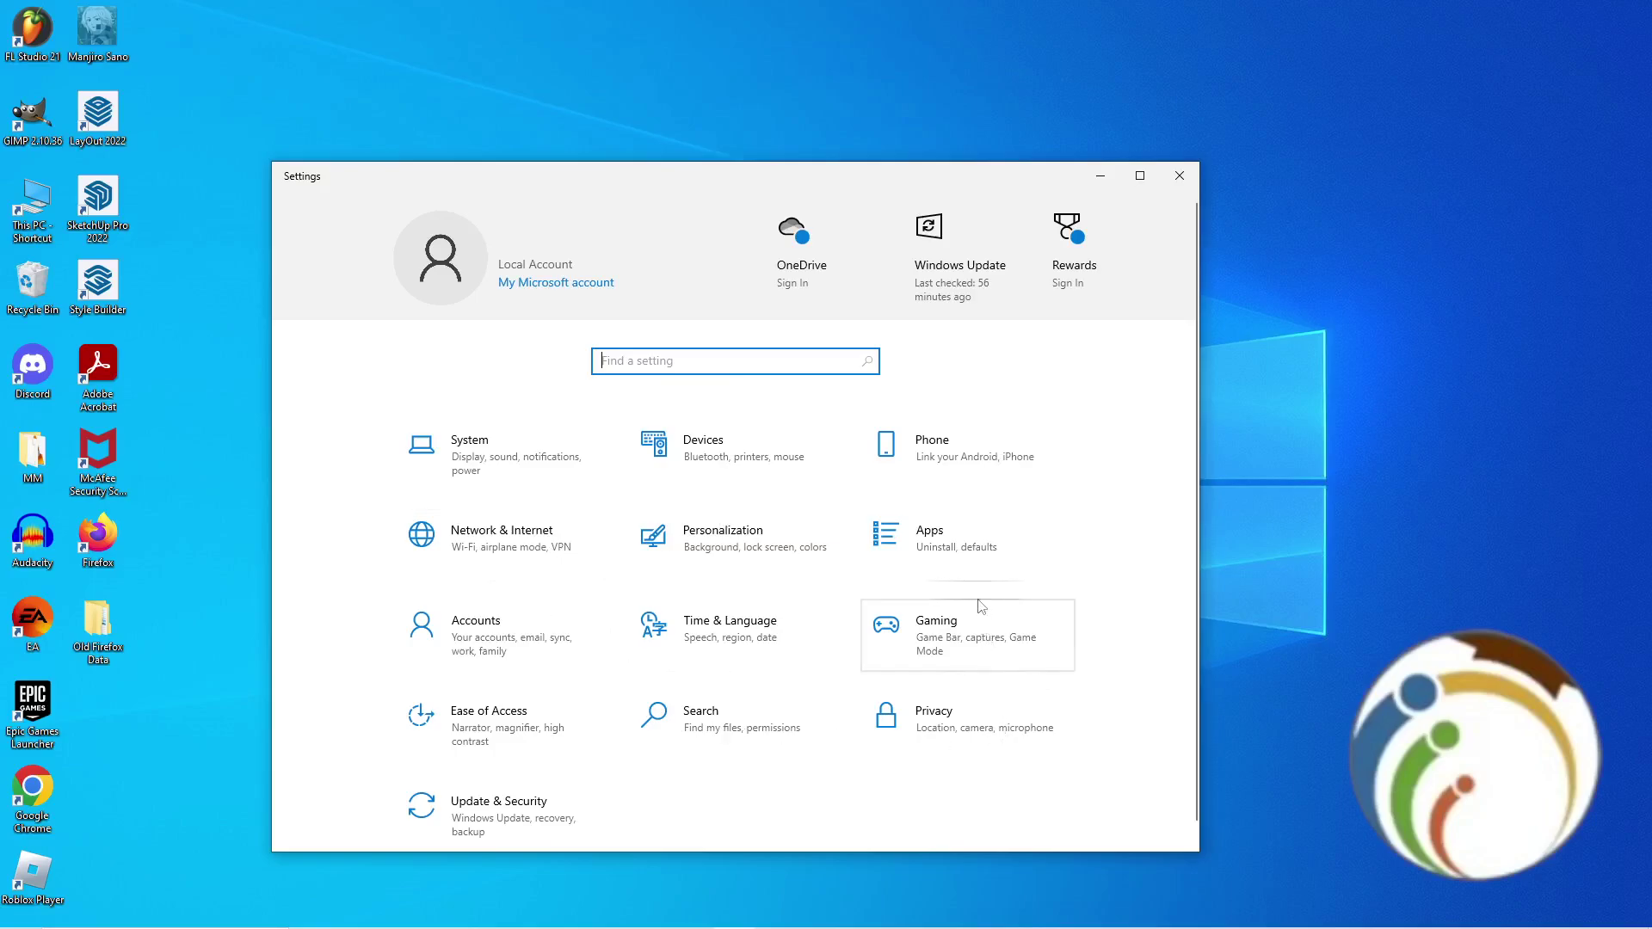
left_click(1140, 177)
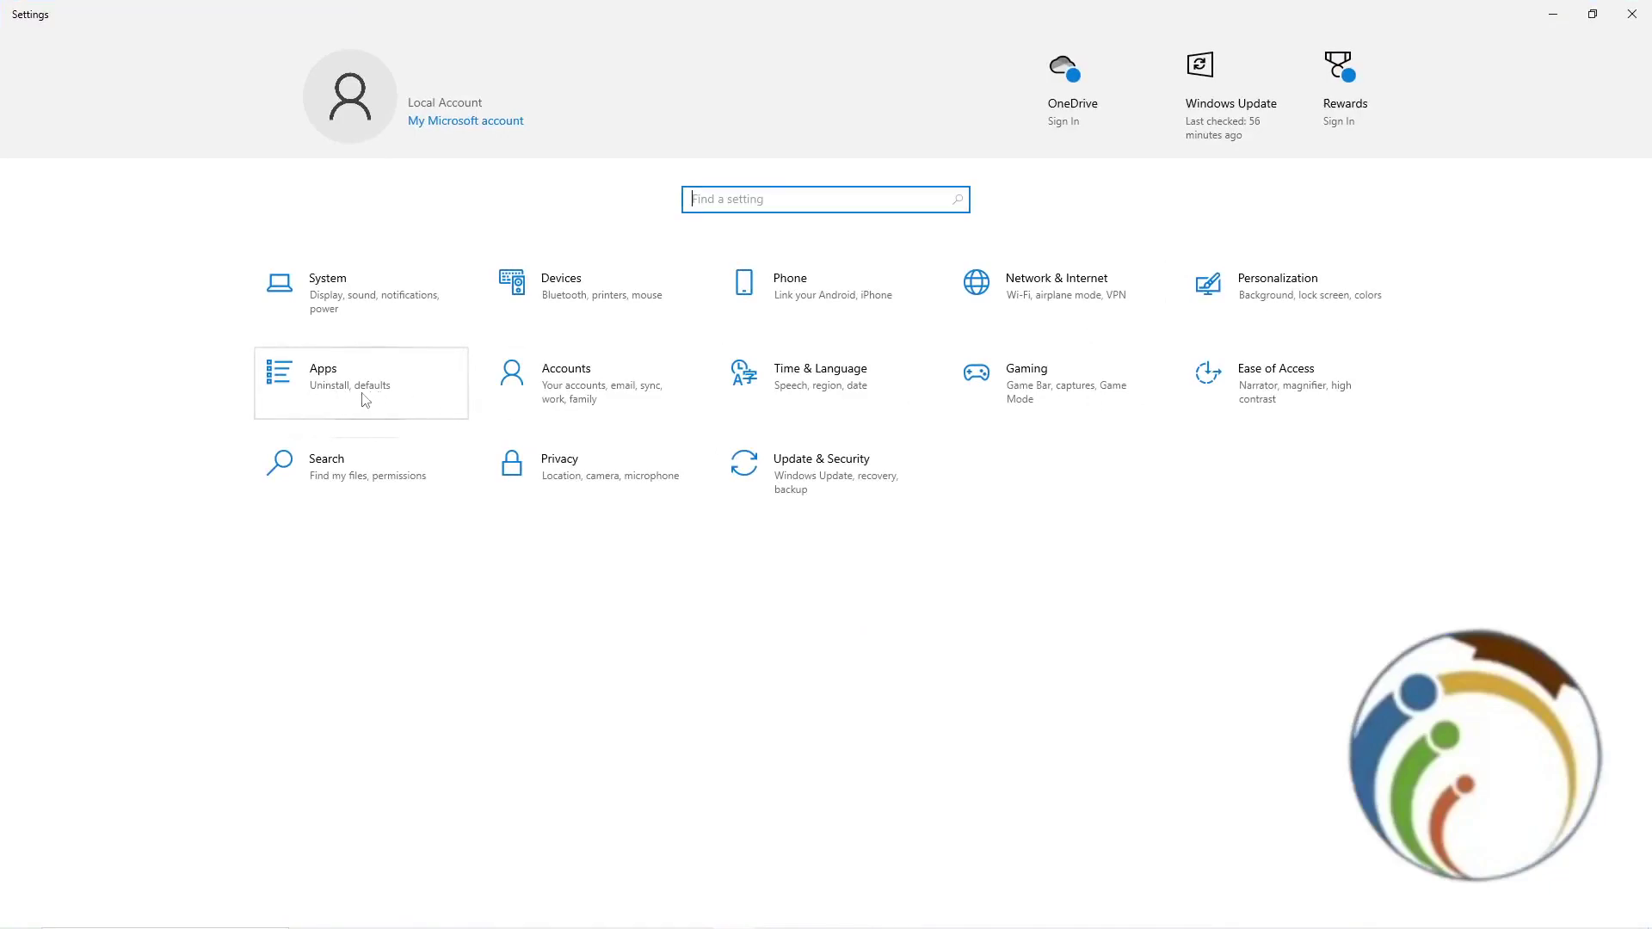
mouse_move(851, 10)
left_mouse_down()
mouse_move(834, 152)
mouse_move(767, 163)
left_mouse_up()
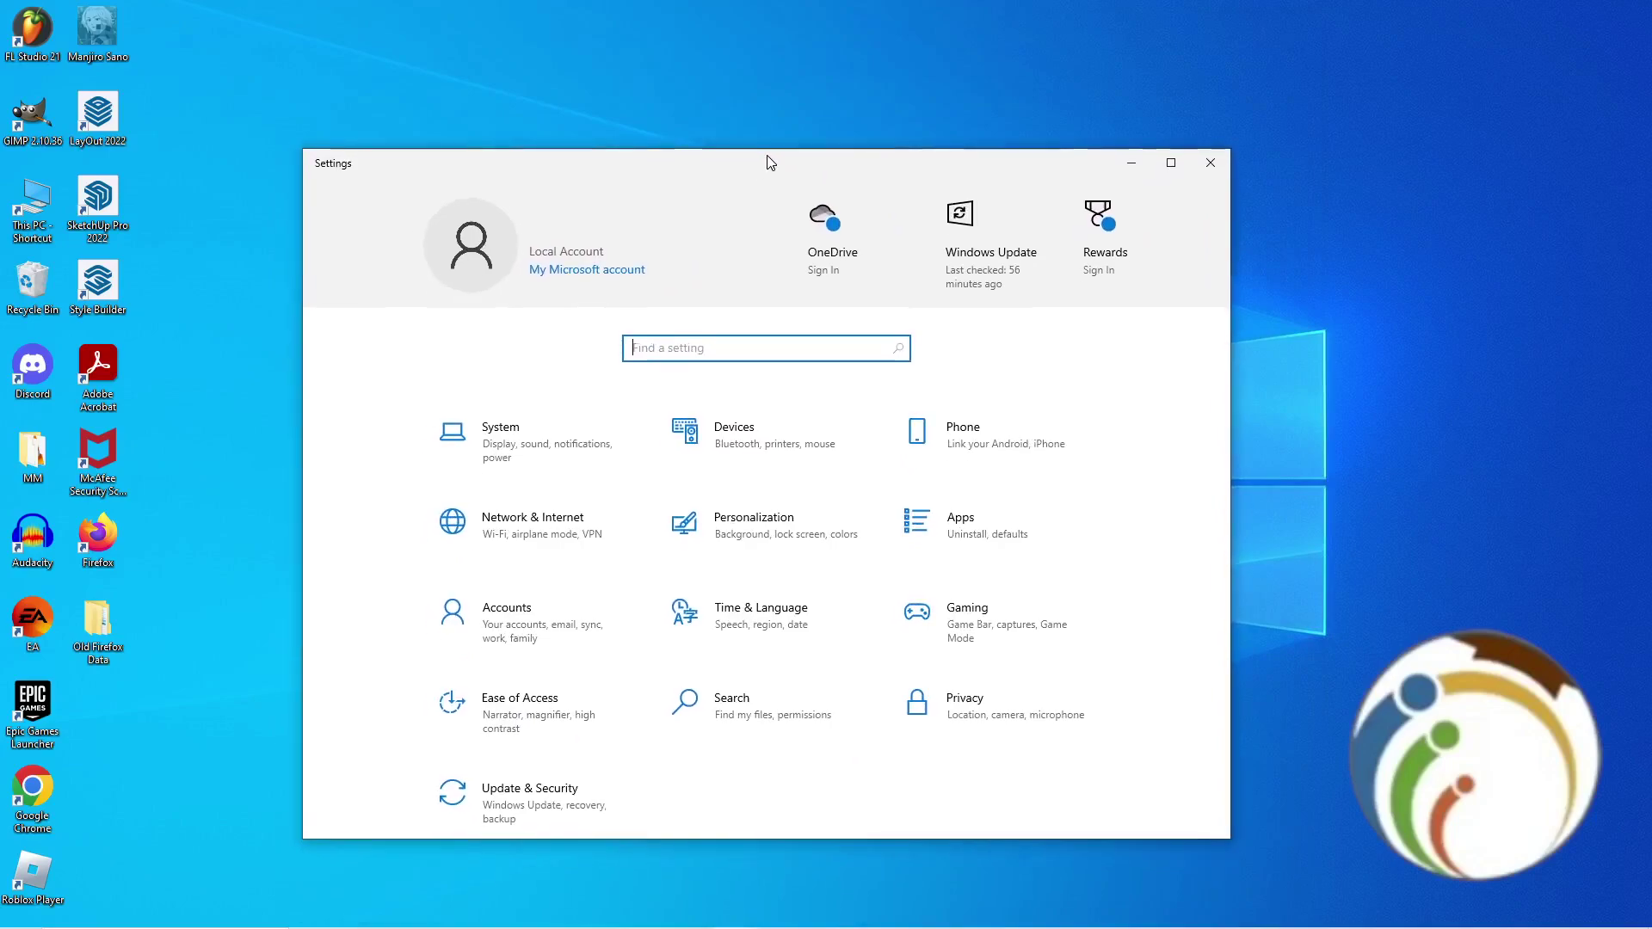
- Filter Apps & features by 'zip' and expand the 7-Zip 23.01 (x64) entry
left_click(989, 538)
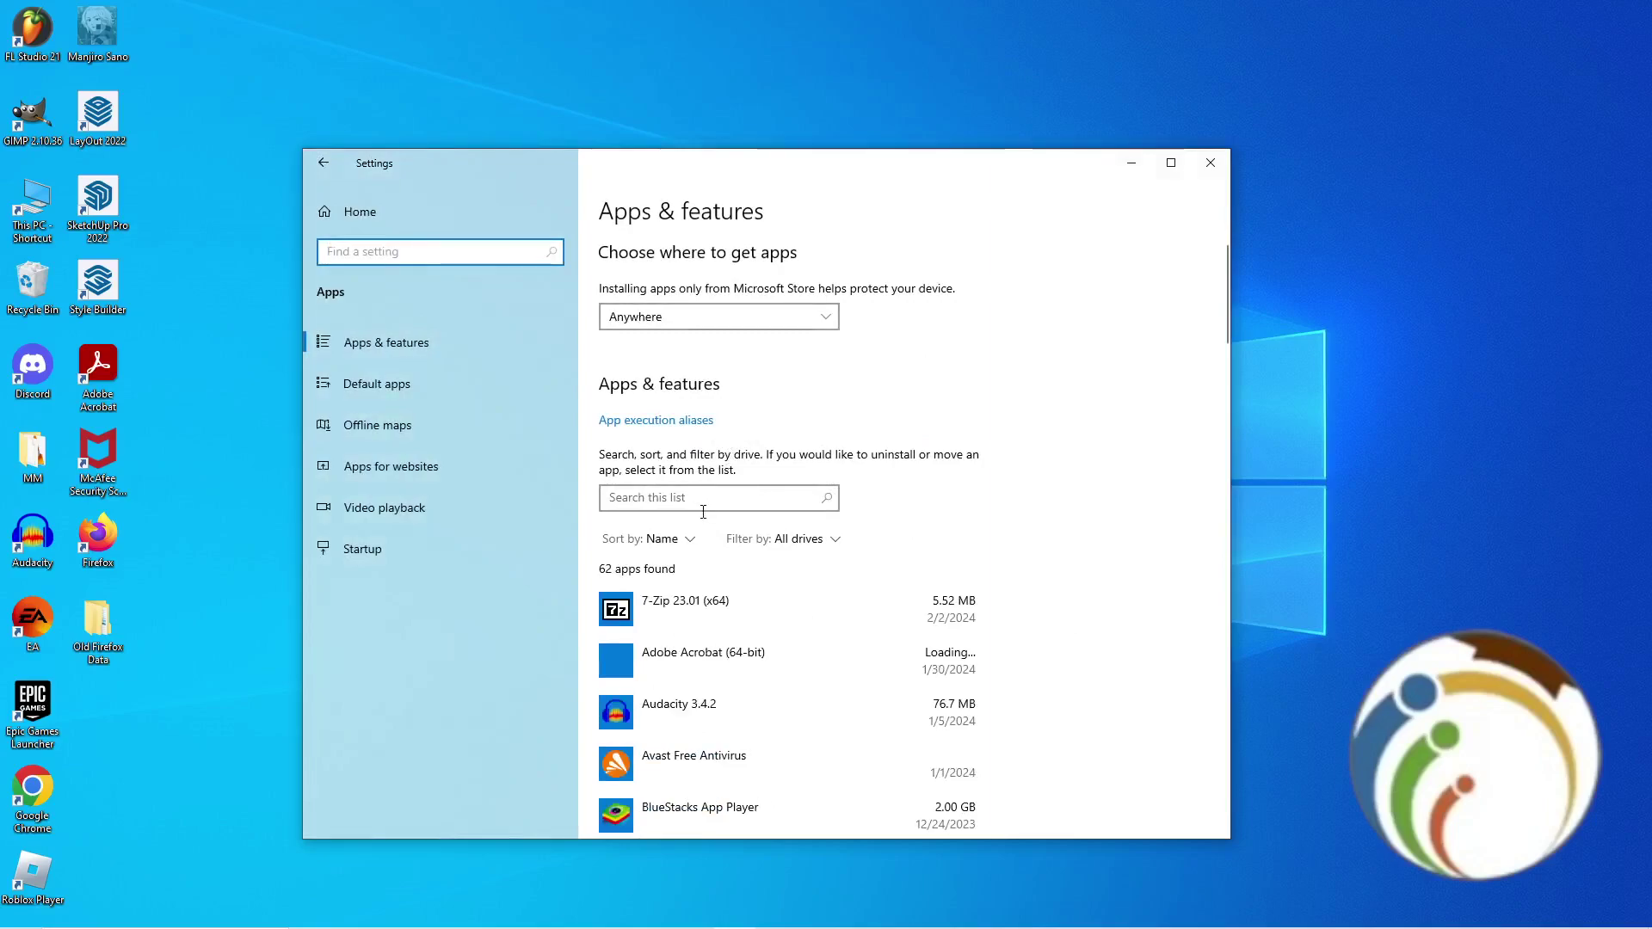
left_click(705, 502)
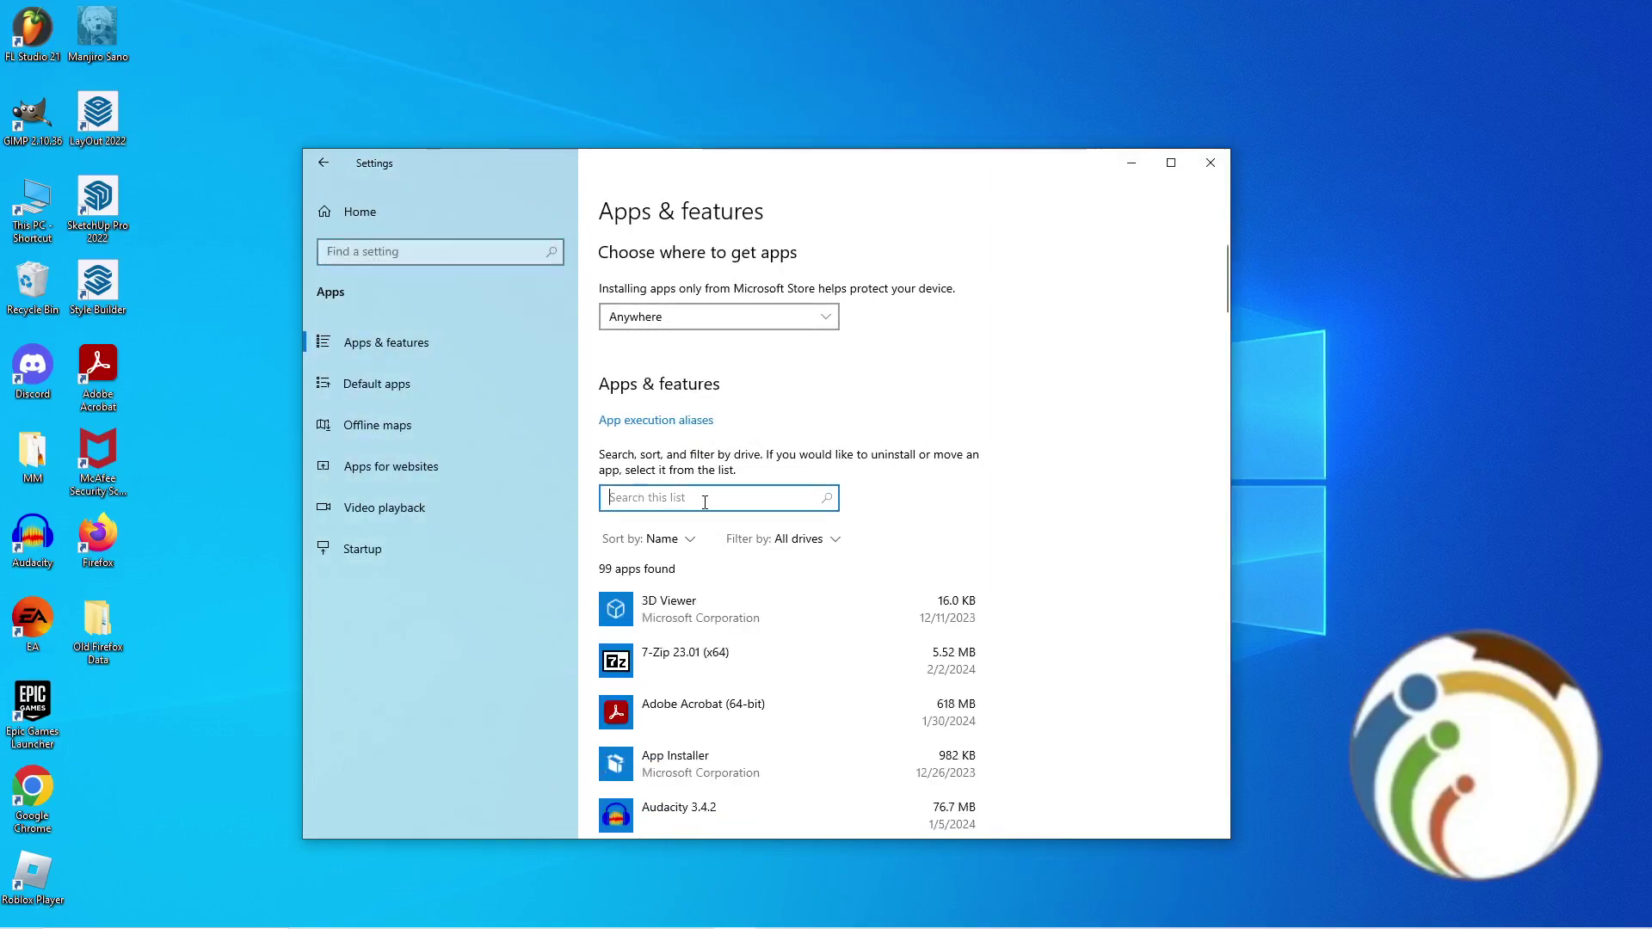
type("zi")
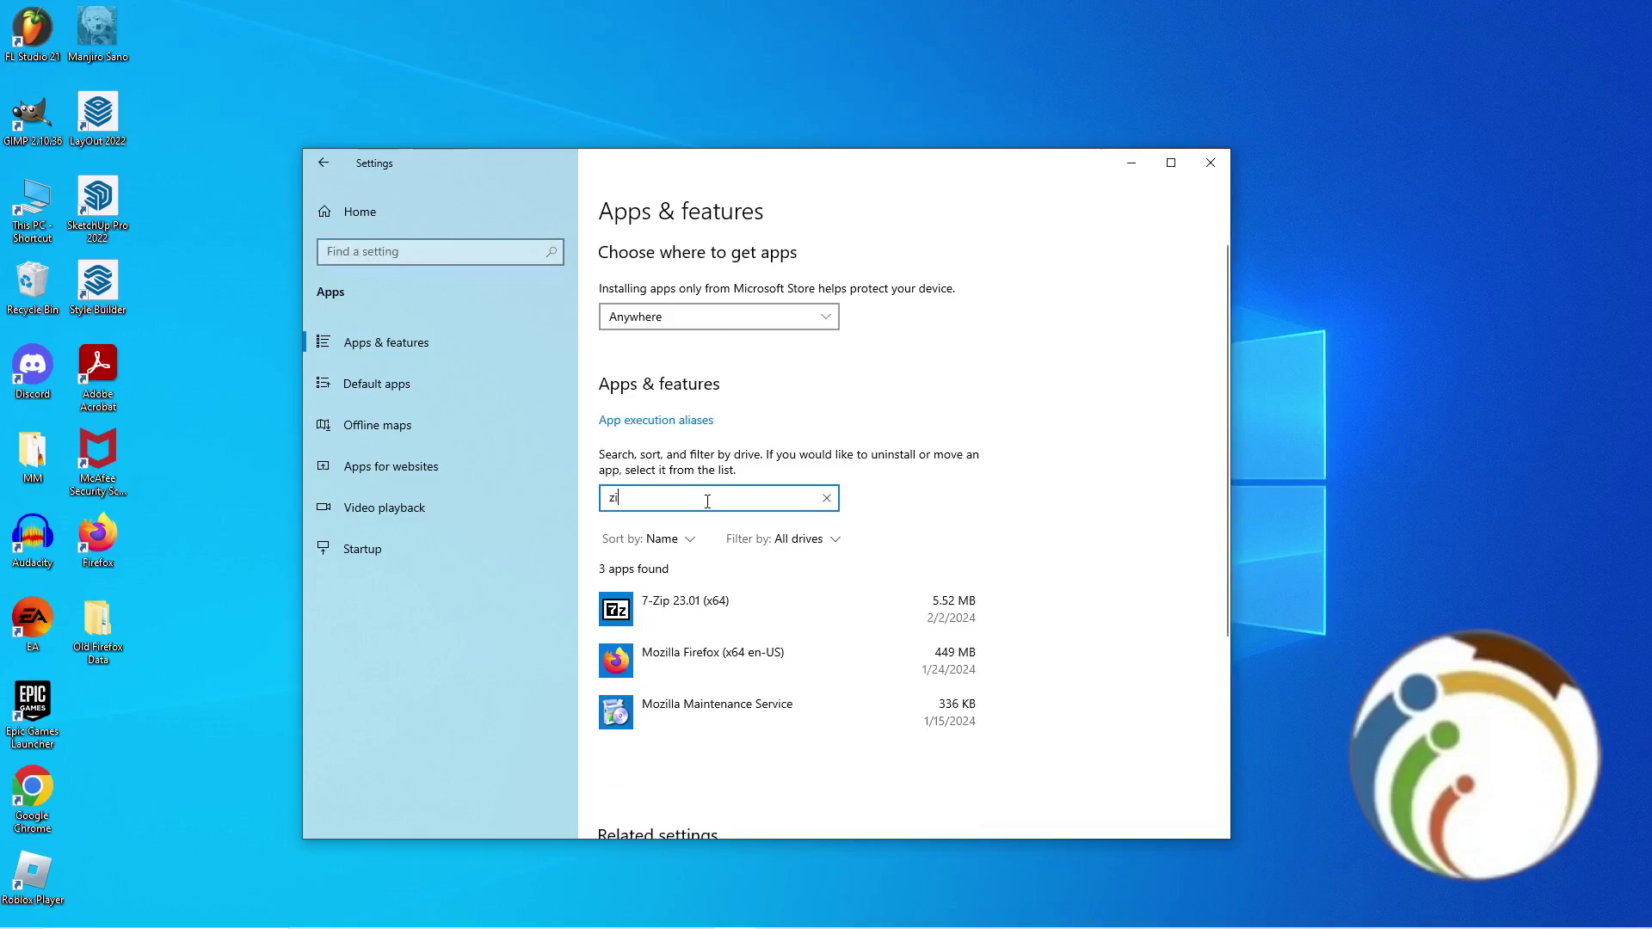
type("l")
key("BackSpace")
type("p")
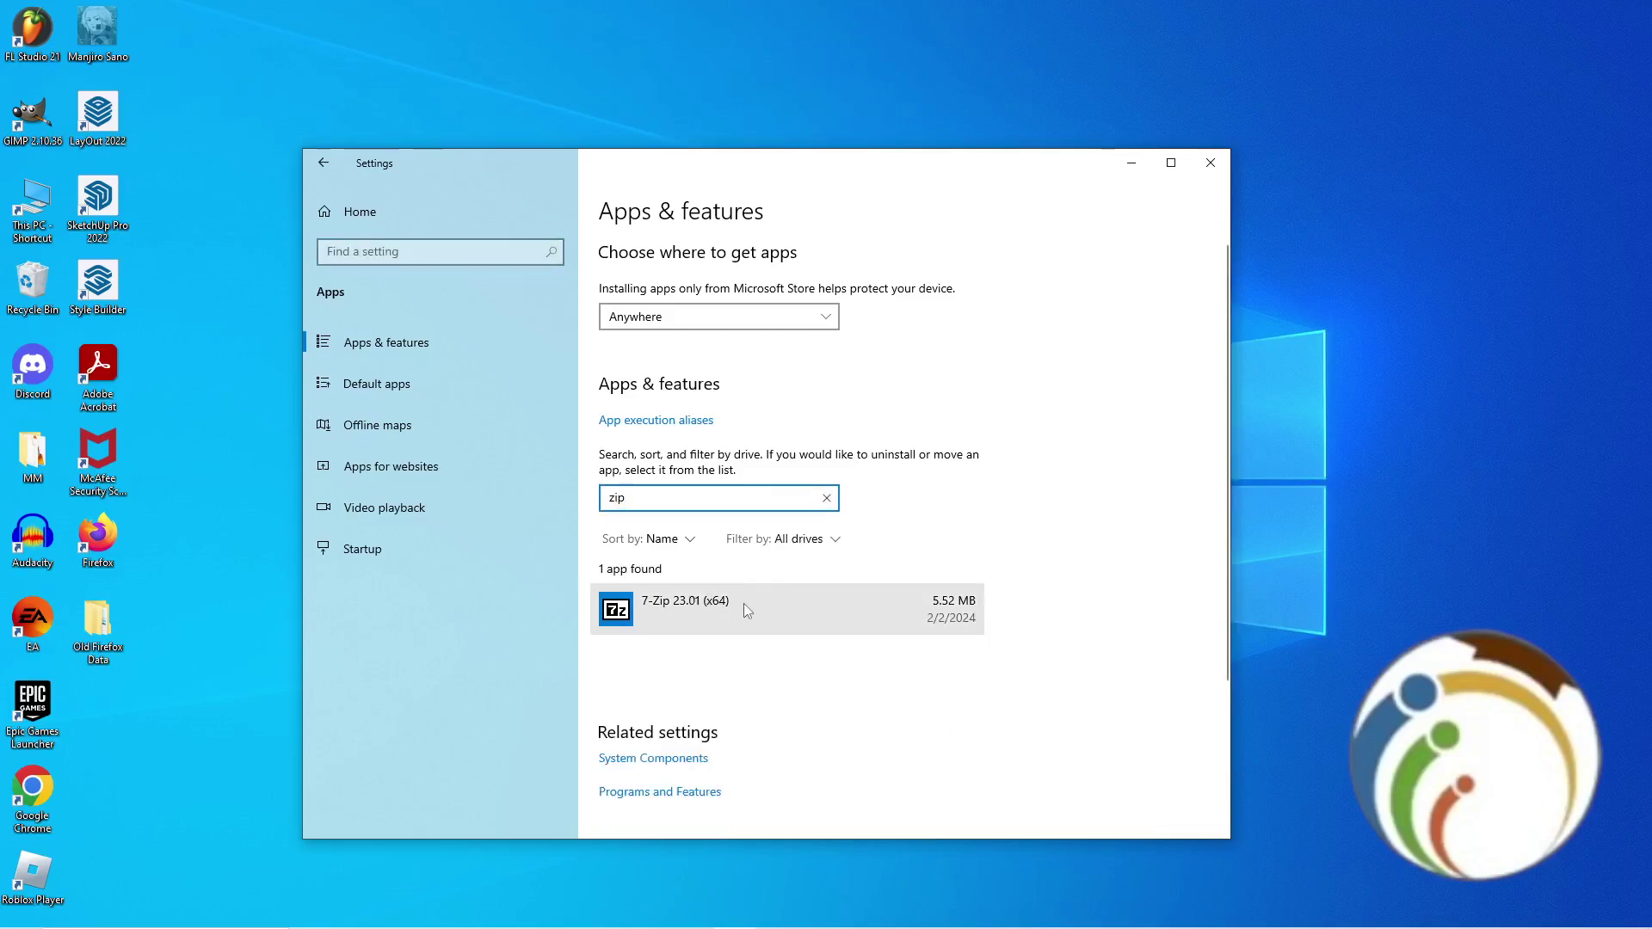
left_click(686, 609)
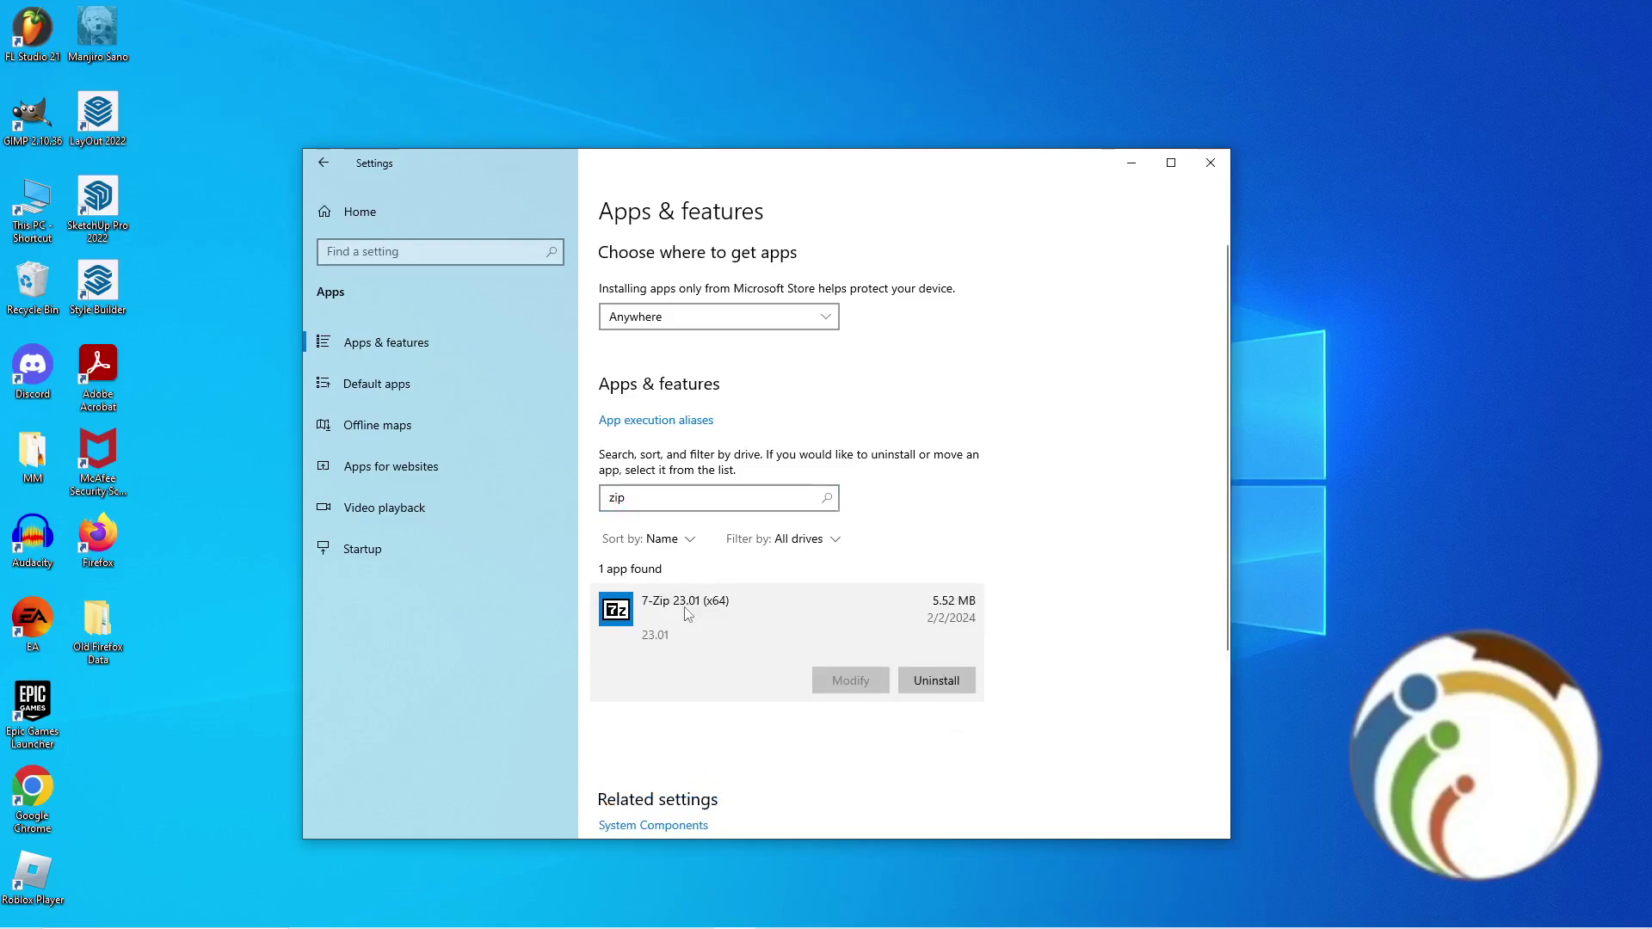
- Uninstall 7-Zip, confirm the removal, and close Settings to the desktop
left_click(912, 693)
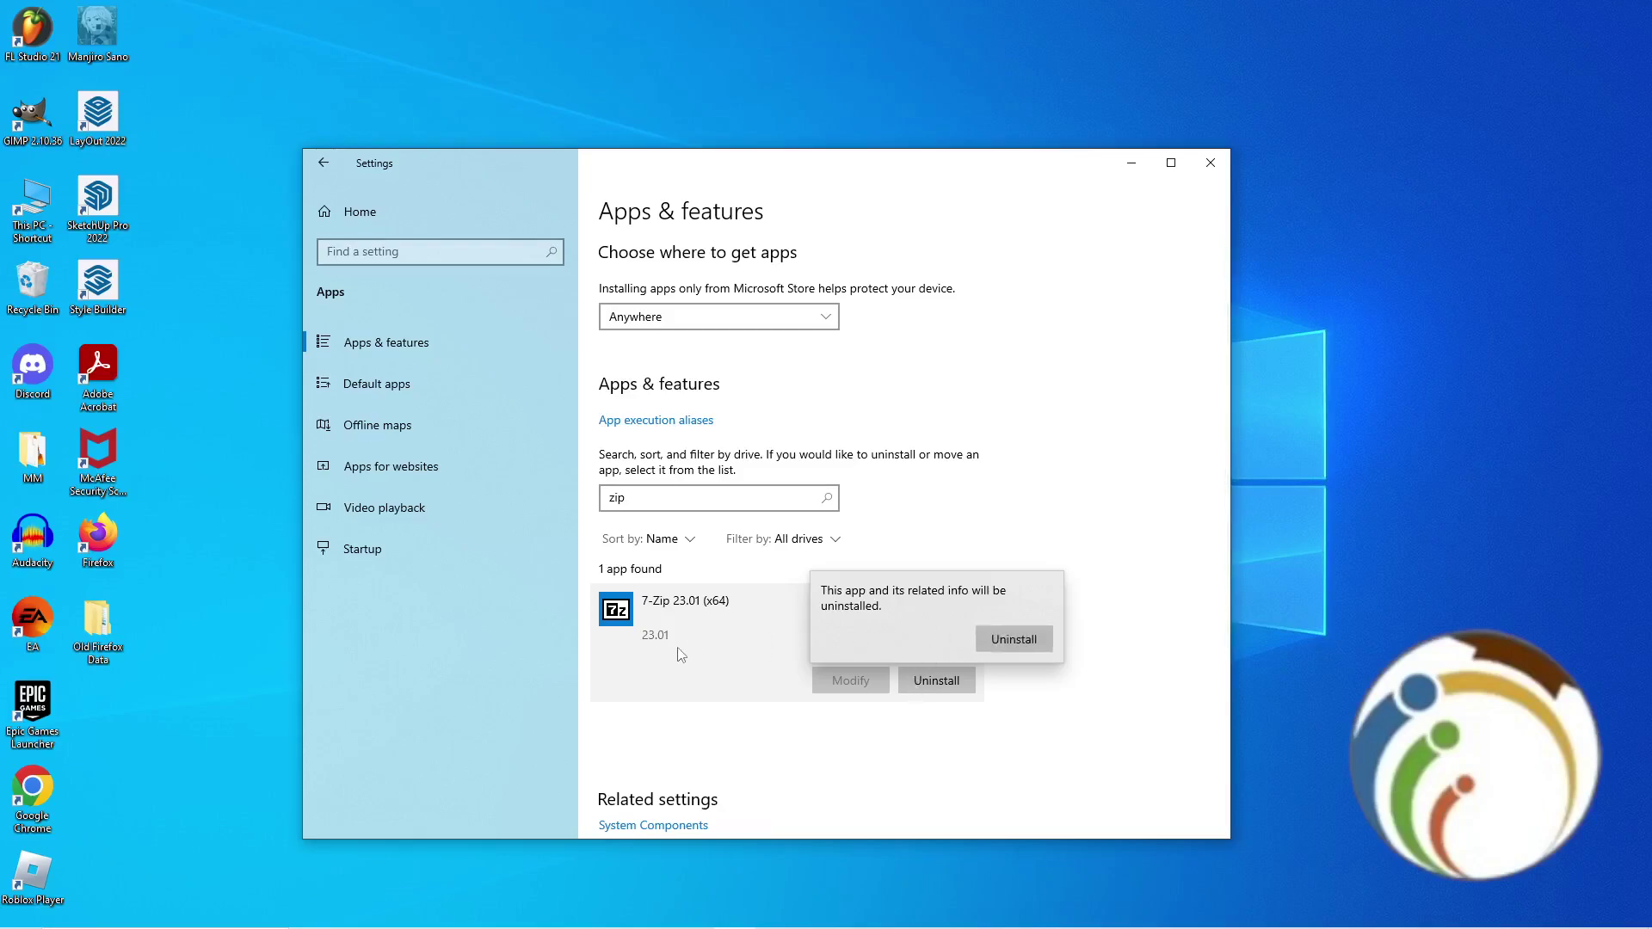
left_click(936, 566)
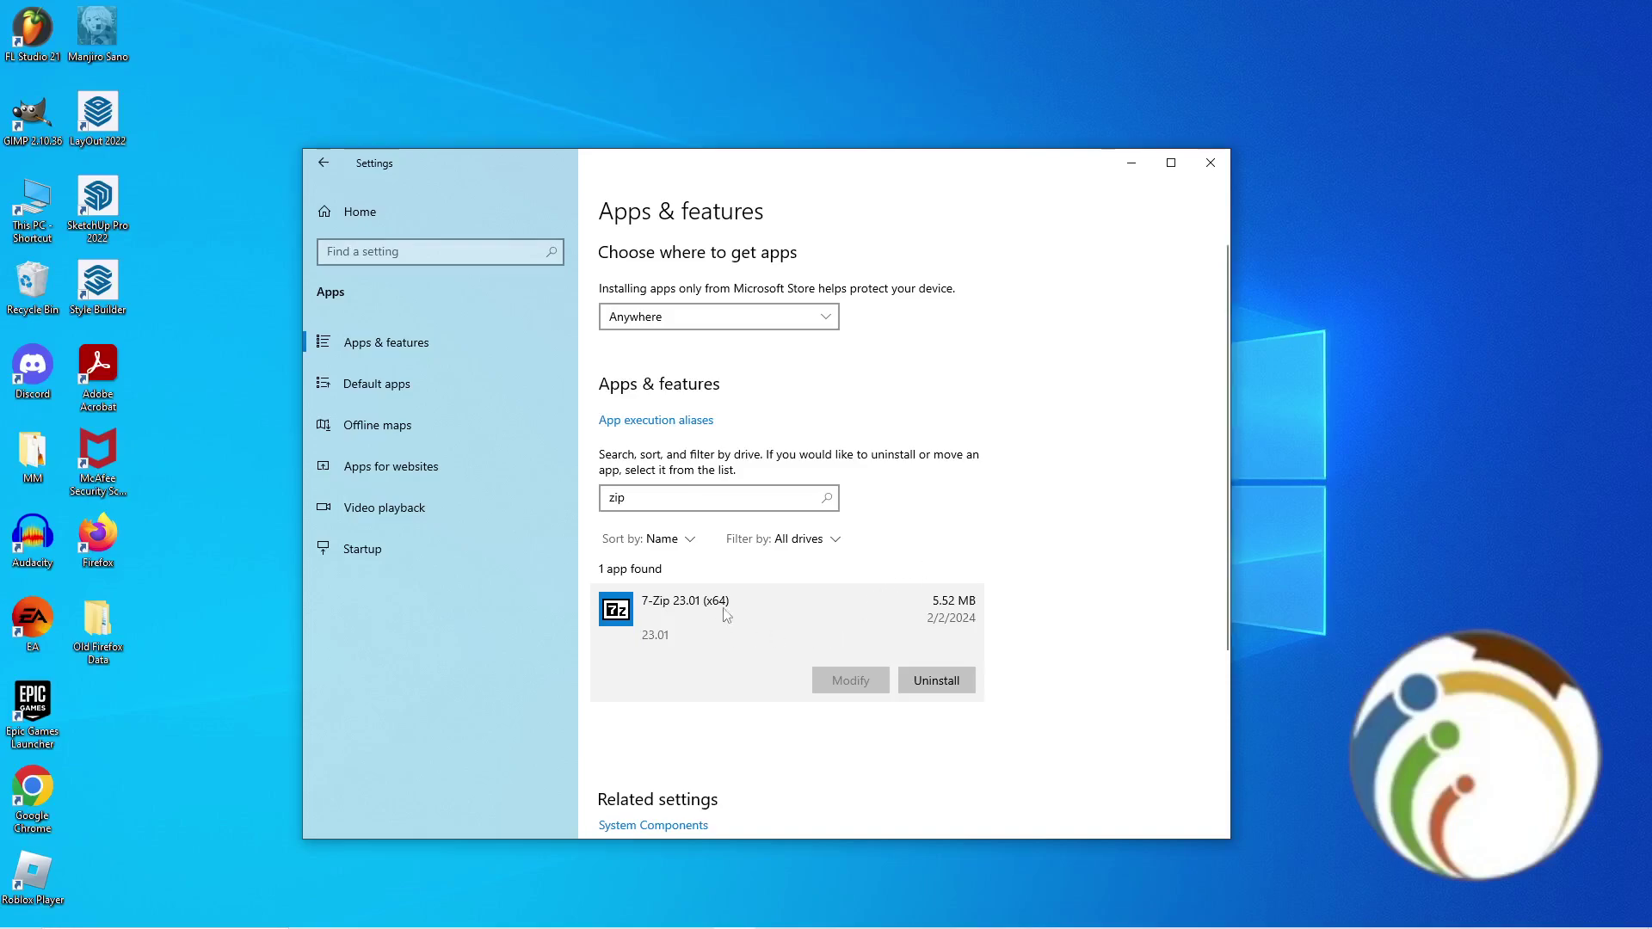
left_click(1209, 163)
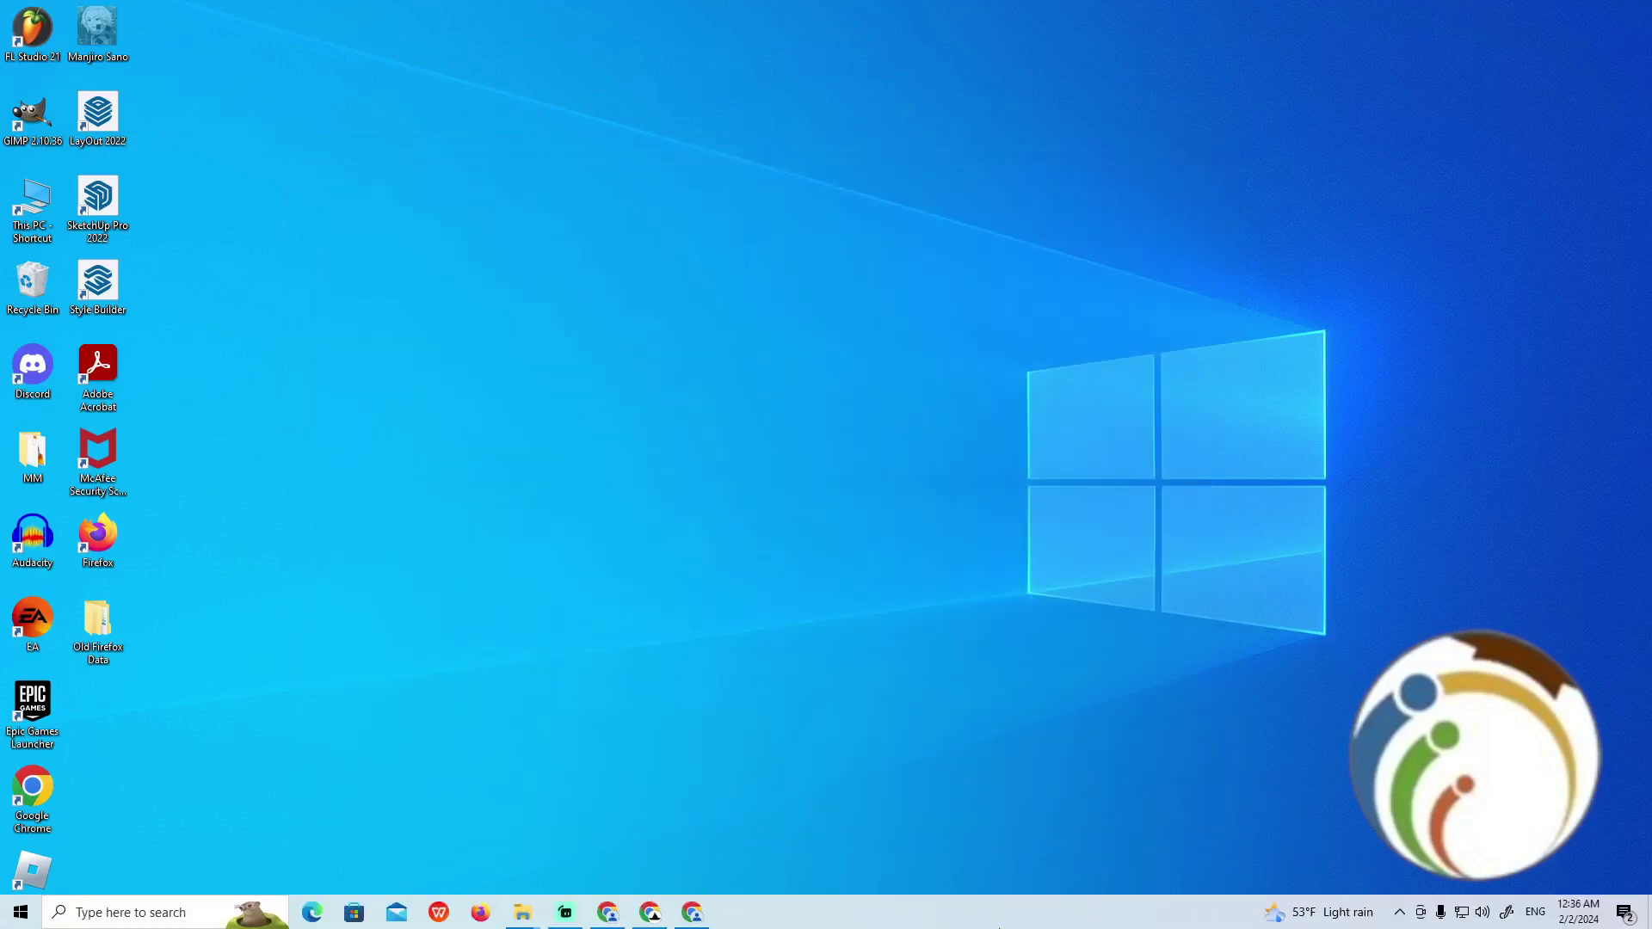